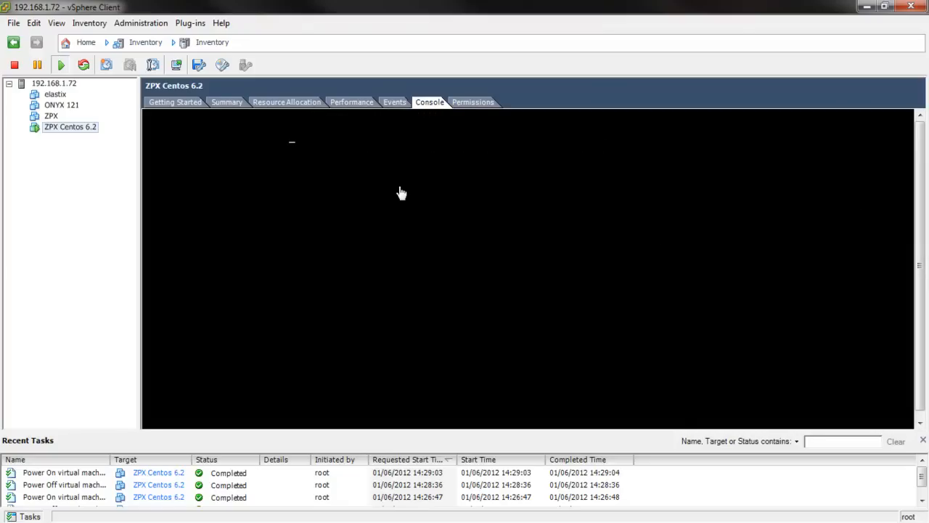
# Show the ZPX Centos 6.2 console in full screen and log in as root with the account password
pyautogui.click(420, 233)
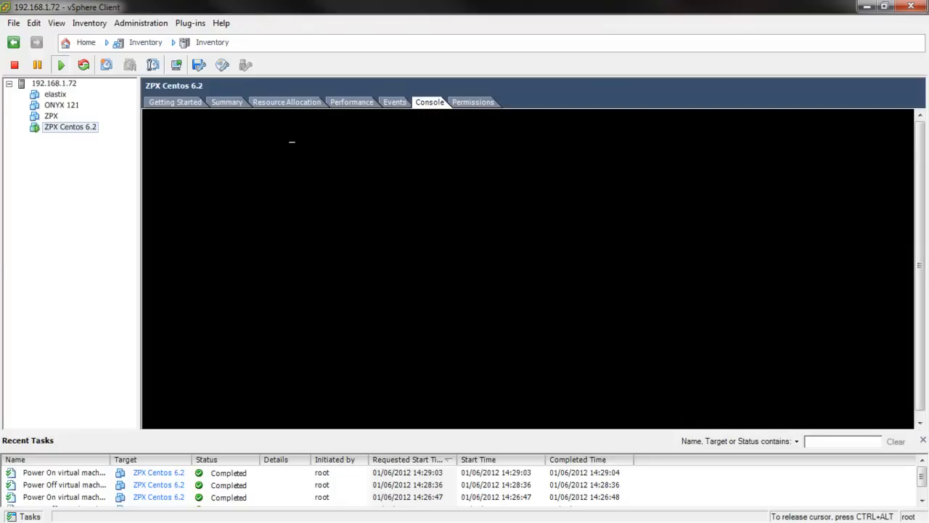
pyautogui.hotkey('ctrl', 'alt', 'Return')
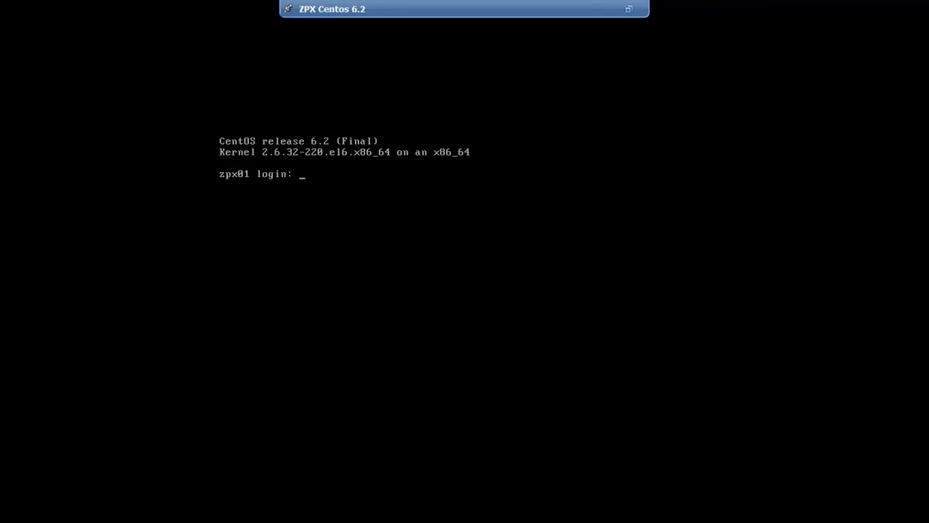
pyautogui.write('root')
pyautogui.press('Return')
pyautogui.press('Return')
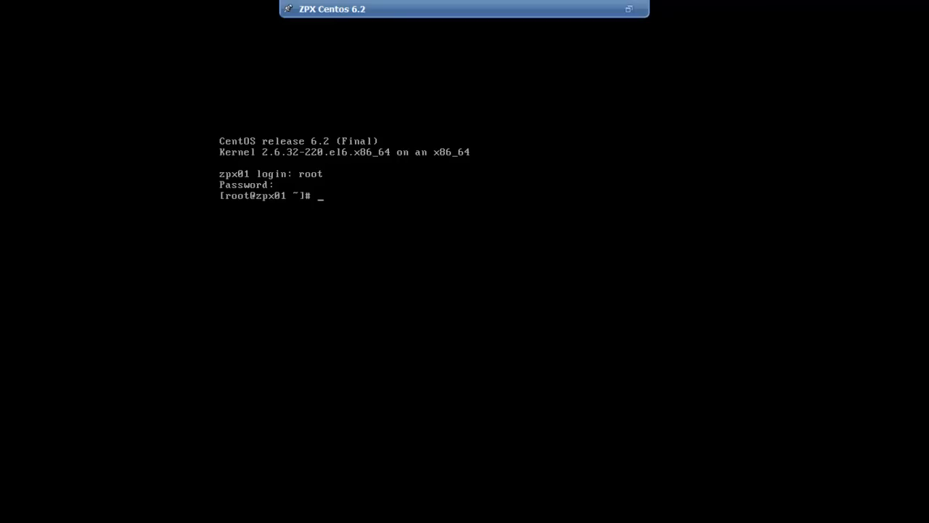
# Run ifconfig to check the server's network addresses, and return the console from full screen to the normal window
pyautogui.write('ifconfig')
pyautogui.press('Return')
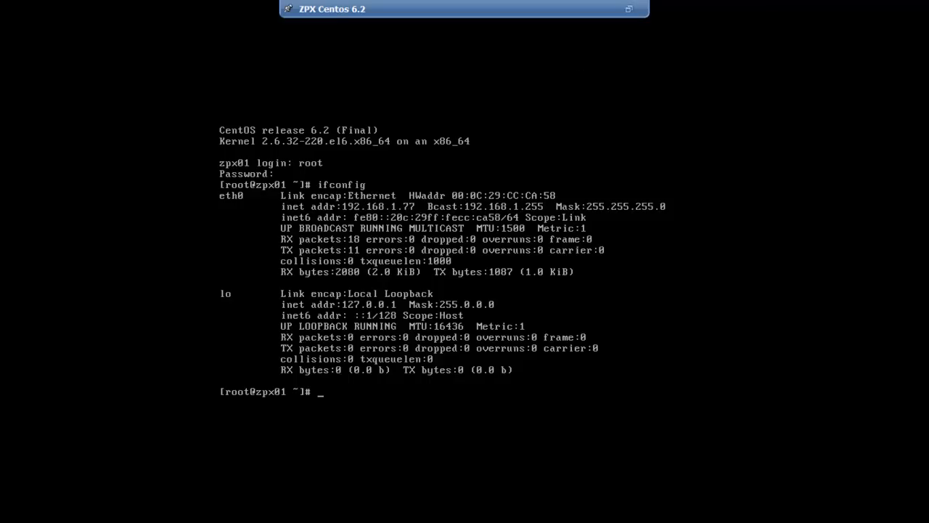
pyautogui.hotkey('ctrl', 'alt', 'Return')
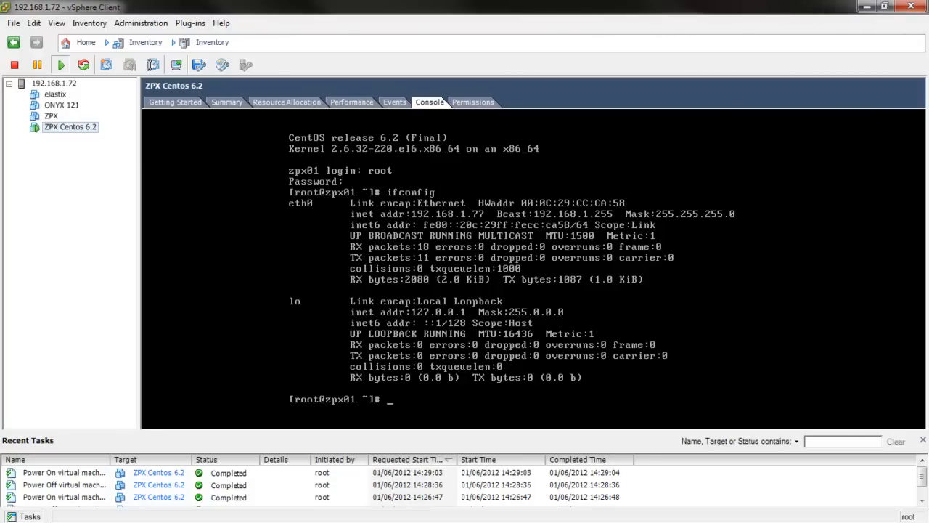
pyautogui.click(415, 401)
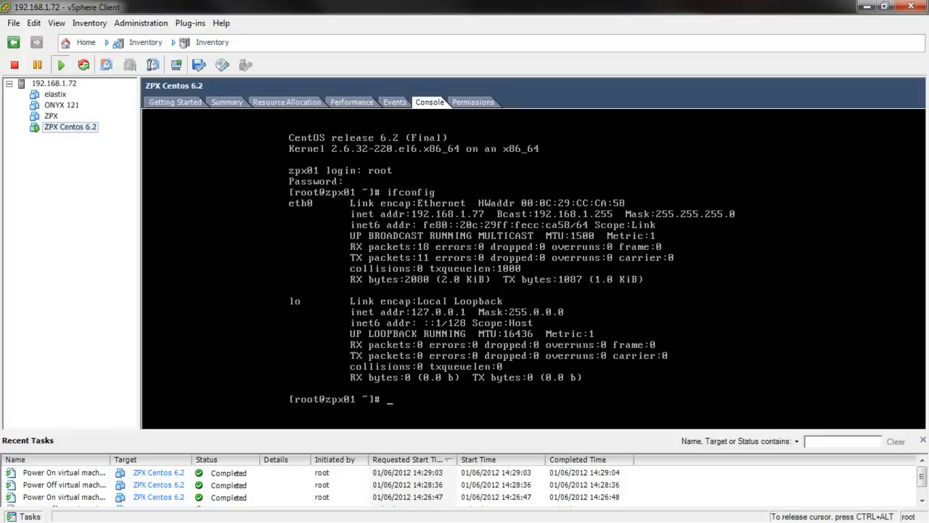
pyautogui.write('ifconfig')
pyautogui.press('BackSpace')
pyautogui.press('BackSpace')
pyautogui.press('BackSpace')
pyautogui.press('BackSpace')
pyautogui.press('BackSpace')
pyautogui.press('BackSpace')
pyautogui.press('BackSpace')
pyautogui.press('BackSpace')
pyautogui.hotkey('ctrl', 'alt')
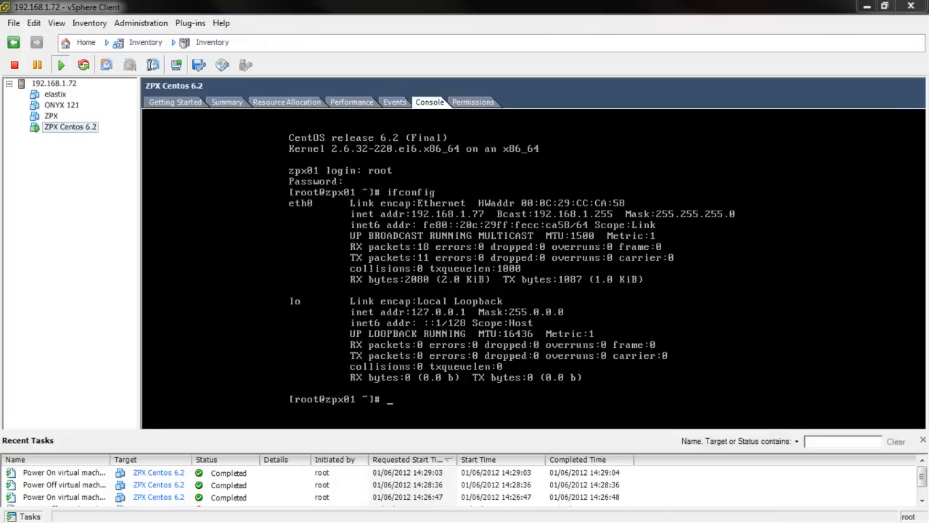
# Install the openssh-clients, wget and dos2unix packages with yum, accepting the confirmation prompts
pyautogui.click(406, 412)
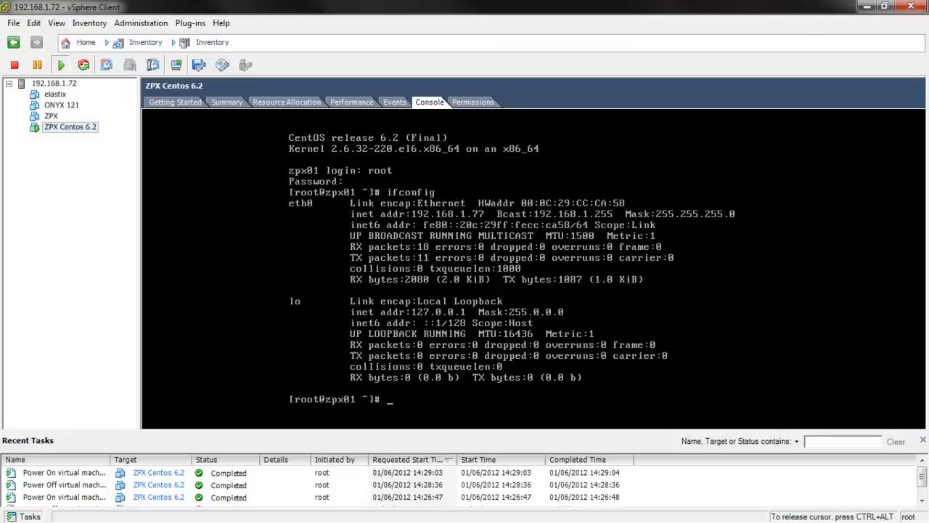
pyautogui.write('yum install openssh-clien')
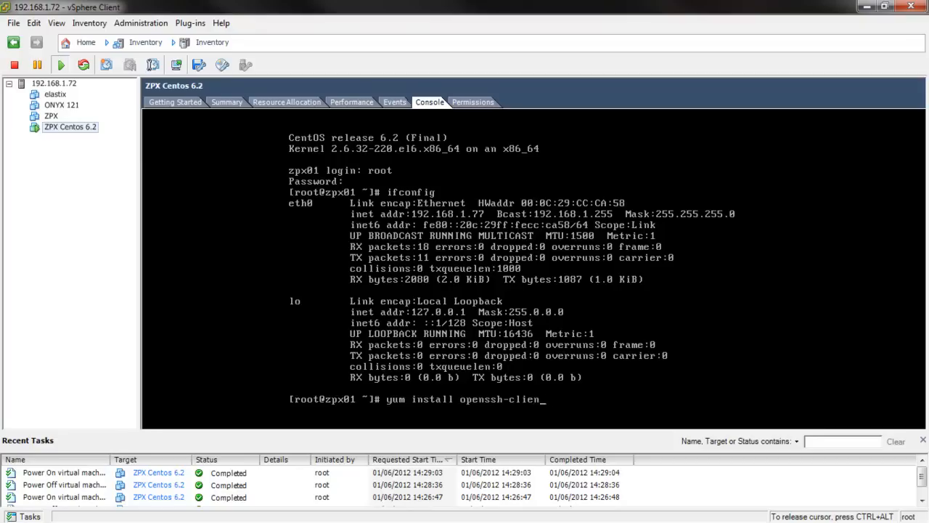
pyautogui.write('ts wget dos2unix')
pyautogui.press('Return')
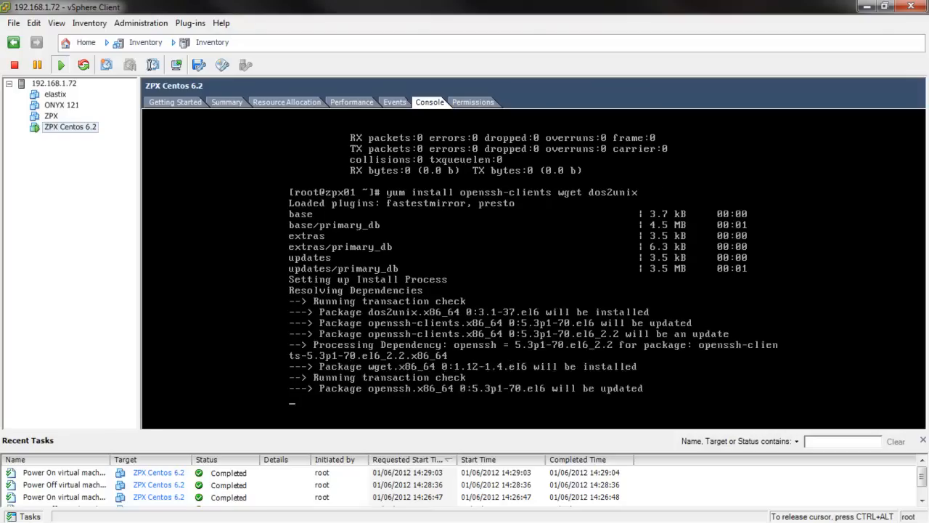
pyautogui.write('y')
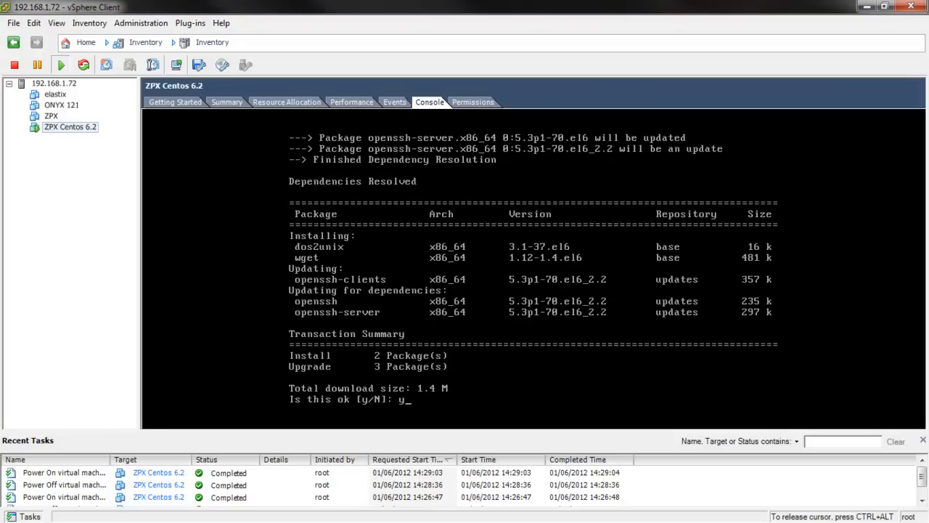
pyautogui.press('Return')
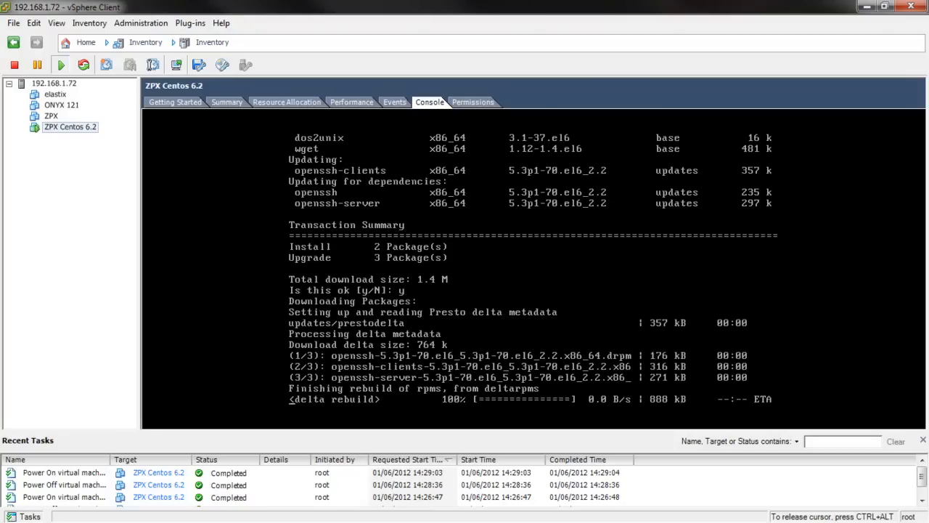
pyautogui.write('y')
pyautogui.press('Return')
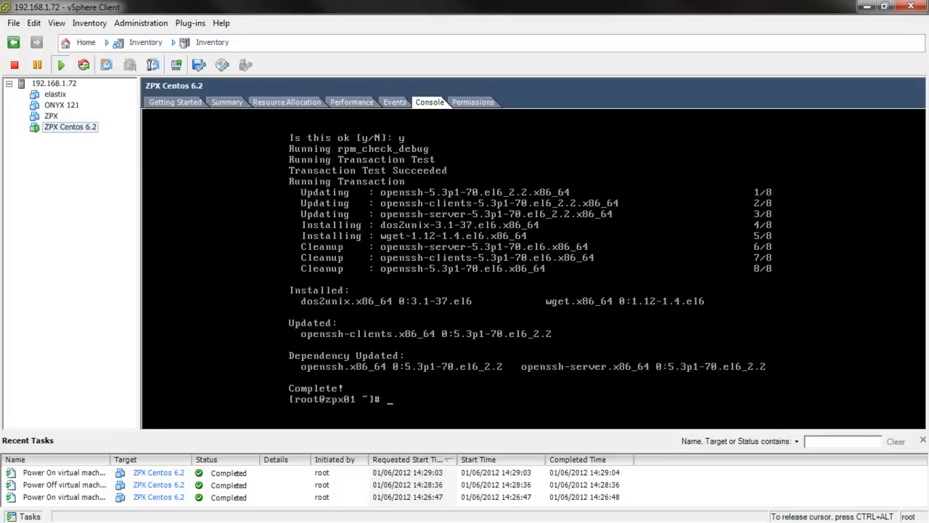
# Switch to FileZilla and connect over SFTP to 192.168.1.77 as root with the account password
pyautogui.hotkey('ctrl', 'alt')
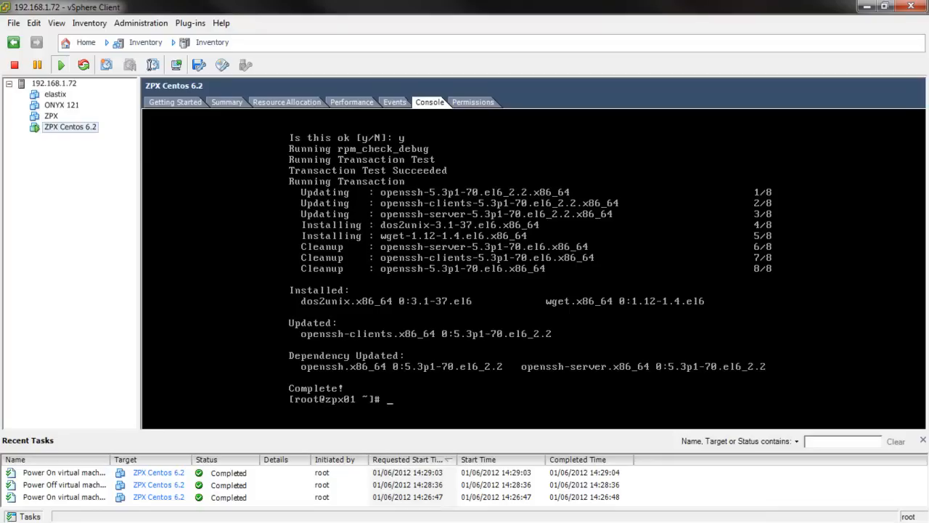
pyautogui.hotkey('alt', 'Tab')
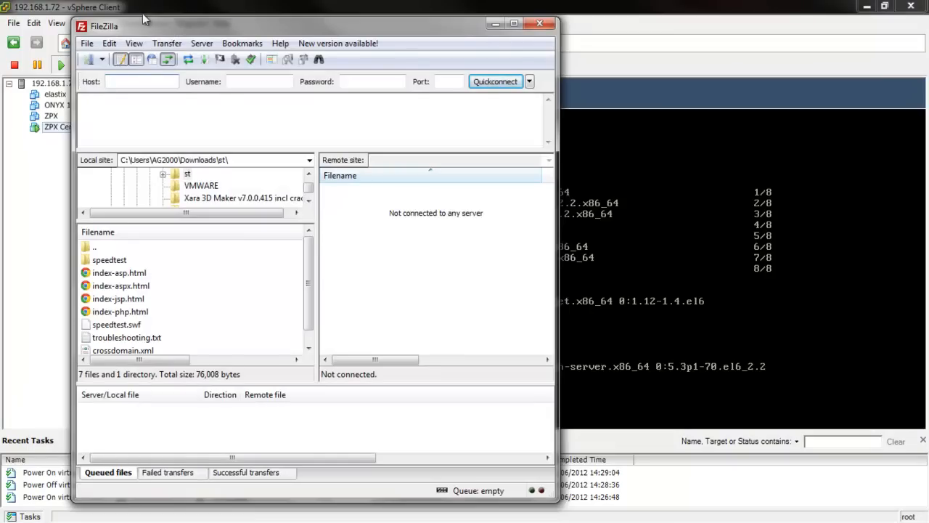
pyautogui.moveTo(419, 28); pyautogui.dragTo(522, 31)
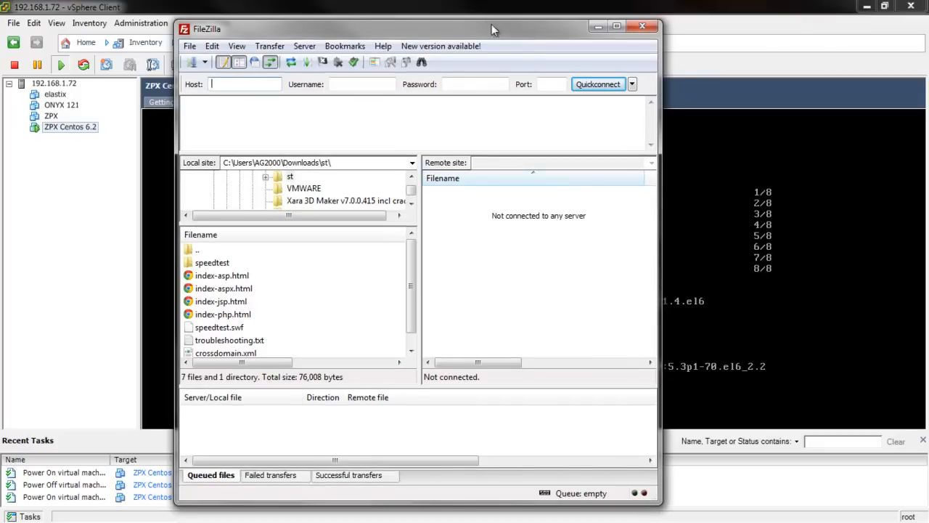
pyautogui.write('19')
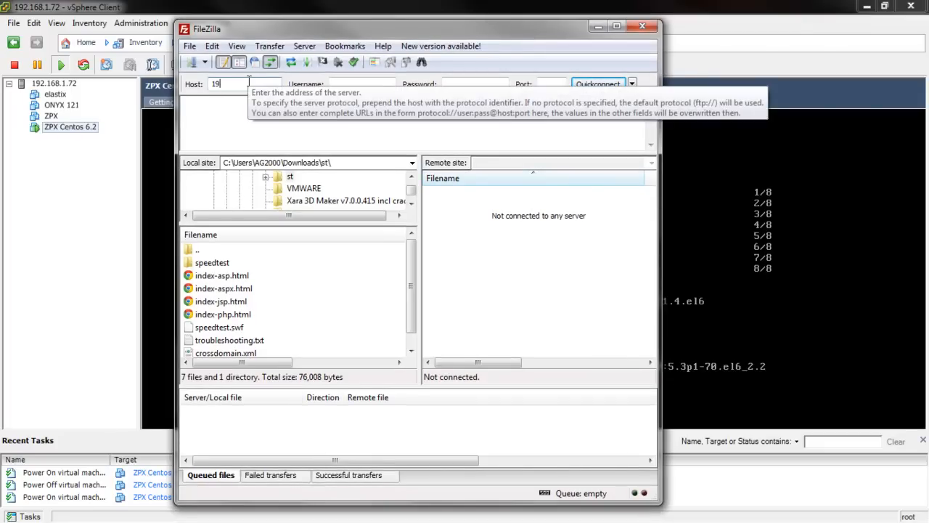
pyautogui.write('2.168.1.72')
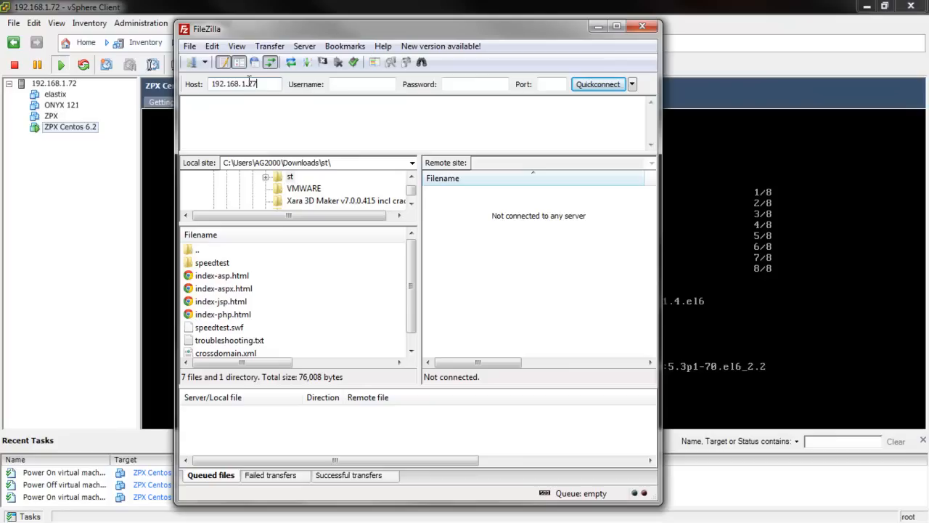
pyautogui.press('Tab')
pyautogui.write('root')
pyautogui.press('Tab')
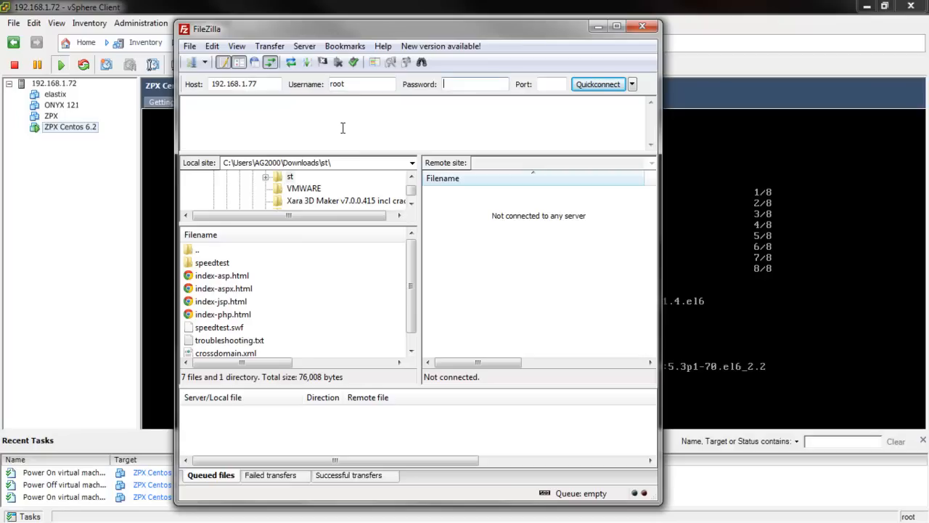
pyautogui.write('••••••••••')
pyautogui.press('Return')
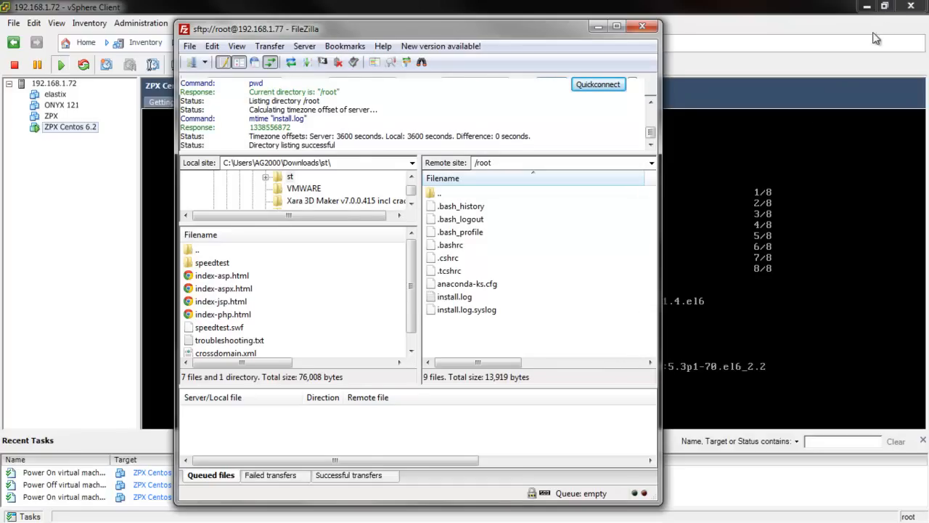
# Upload zinstall.sh from the desktop to the server's /root folder, disconnect from the server and close FileZilla
pyautogui.click(866, 8)
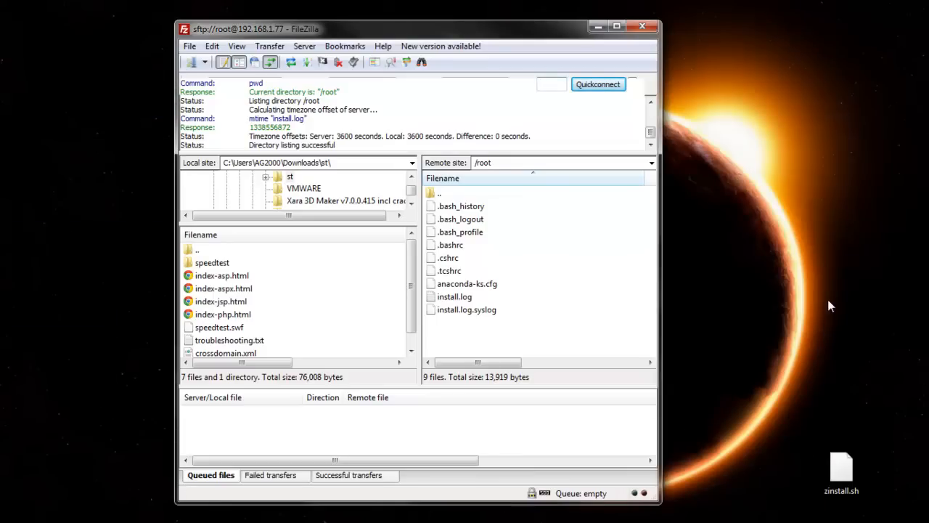
pyautogui.click(845, 467)
pyautogui.moveTo(845, 467); pyautogui.dragTo(550, 350)
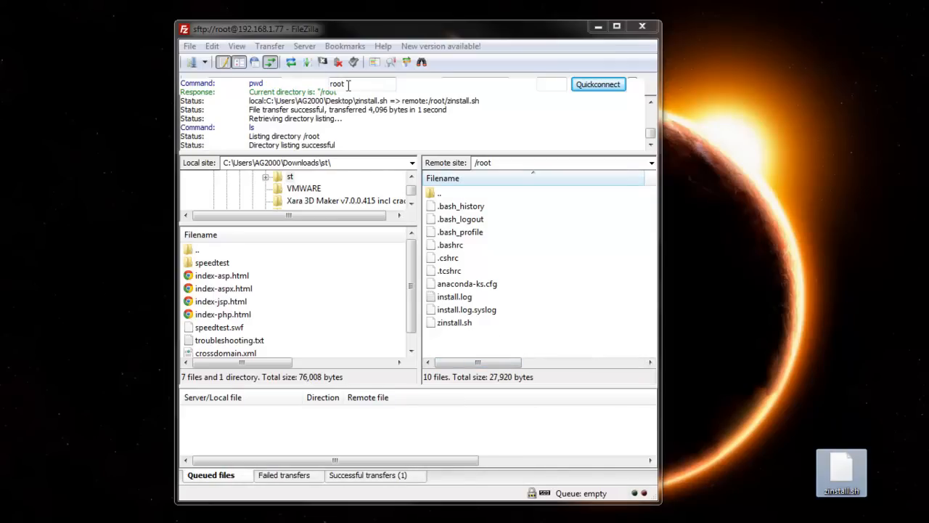
pyautogui.click(338, 62)
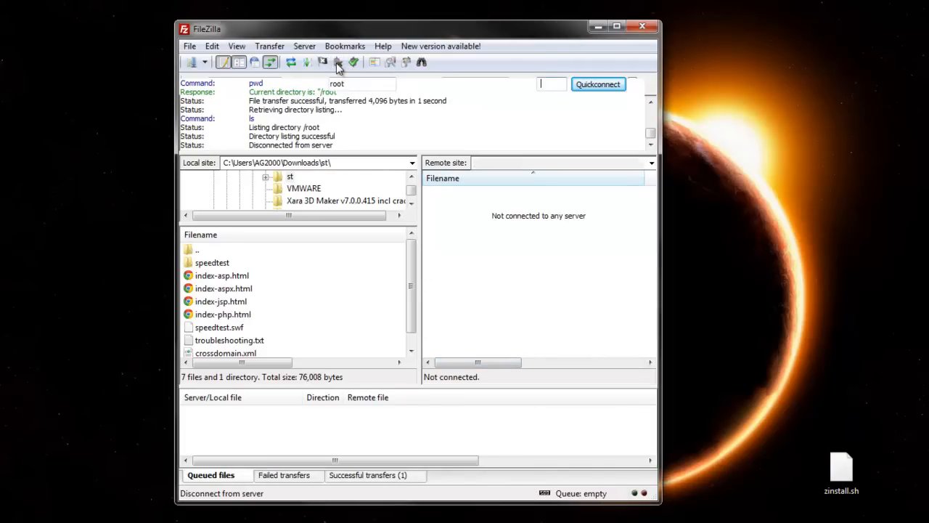
pyautogui.click(642, 26)
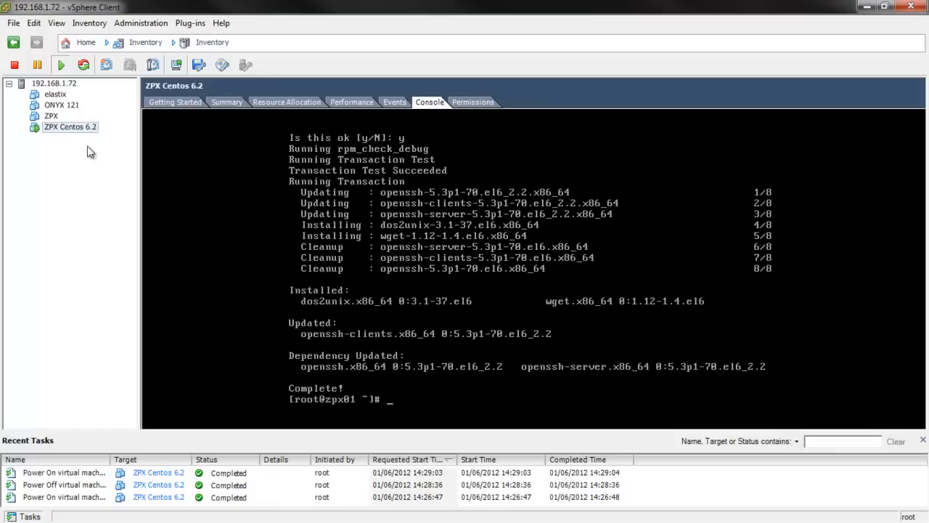
# In the vSphere console, make zinstall.sh executable with chmod +x and convert it to Unix format with dos2unix
pyautogui.click(435, 405)
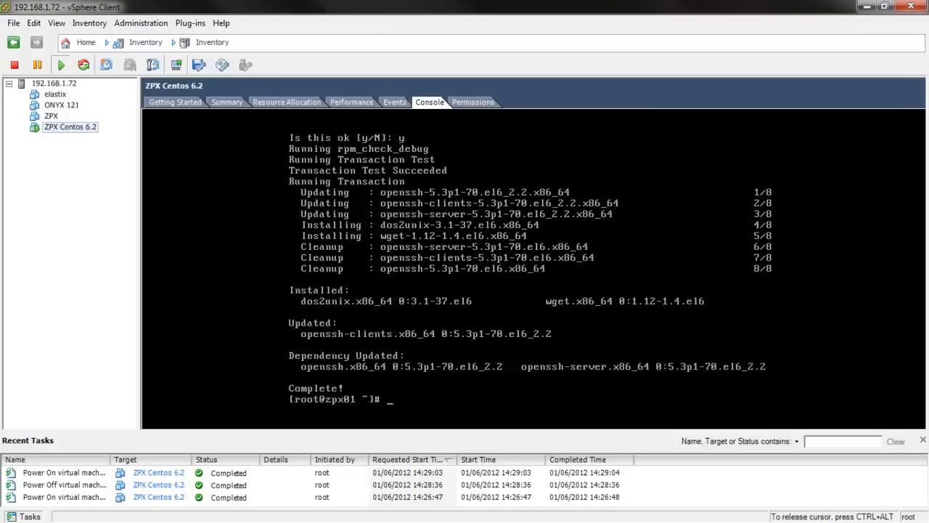
pyautogui.write('chmod +x zinstall.sh')
pyautogui.press('Return')
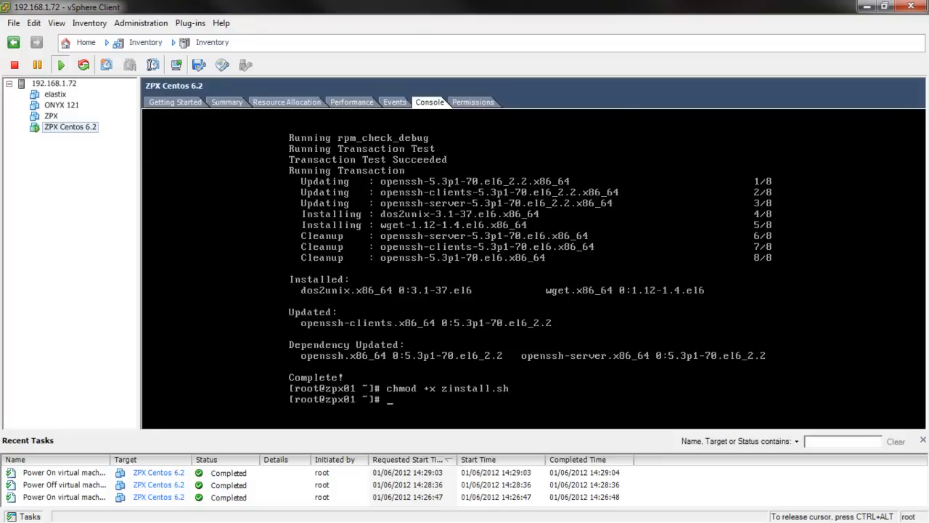
pyautogui.write('dos2')
pyautogui.write('unix zinstall.sh')
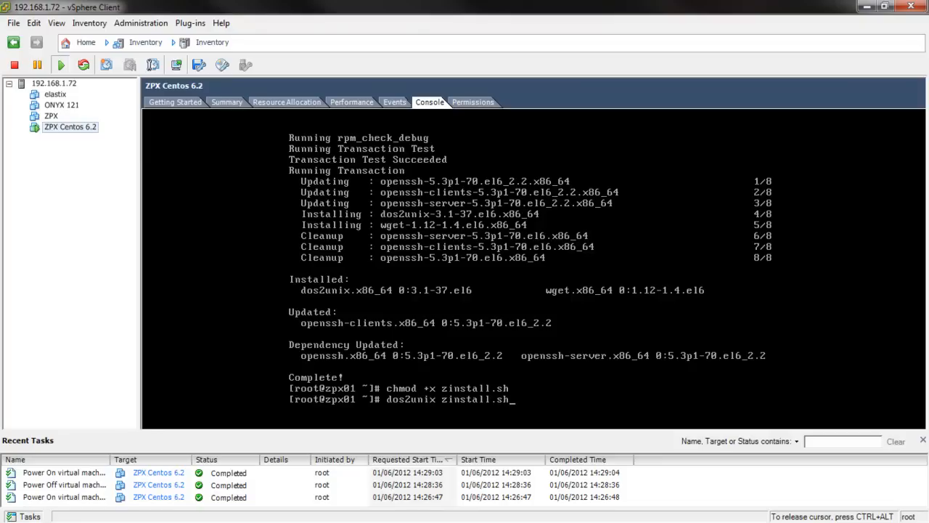
pyautogui.press('Return')
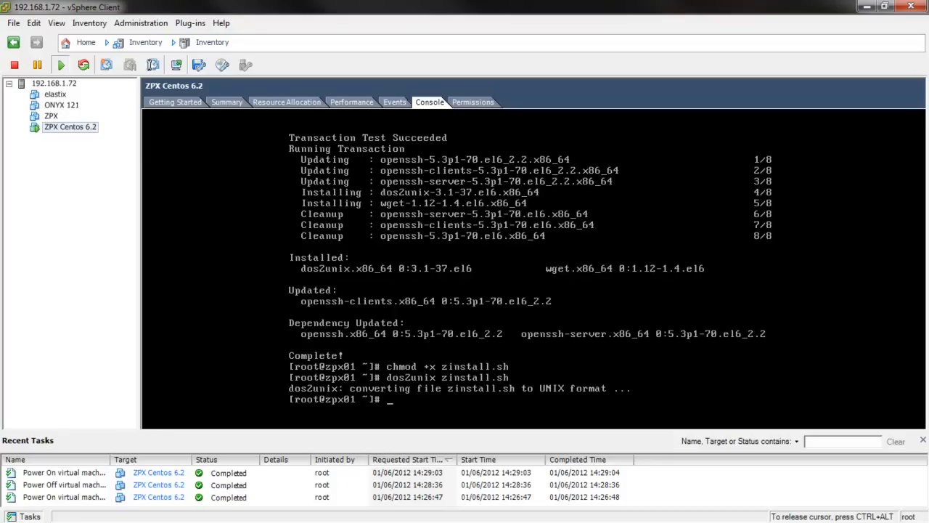
# Run ./zinstall.sh and complete the installer's time zone prompt
pyautogui.write('./zinstall.sh')
pyautogui.press('Return')
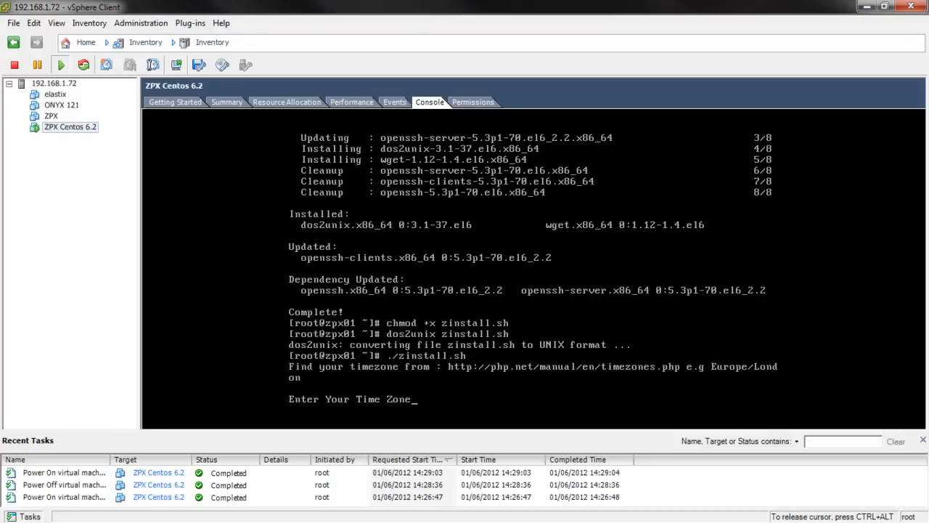
pyautogui.write('UK')
pyautogui.press('BackSpace')
pyautogui.press('BackSpace')
pyautogui.press('Return')
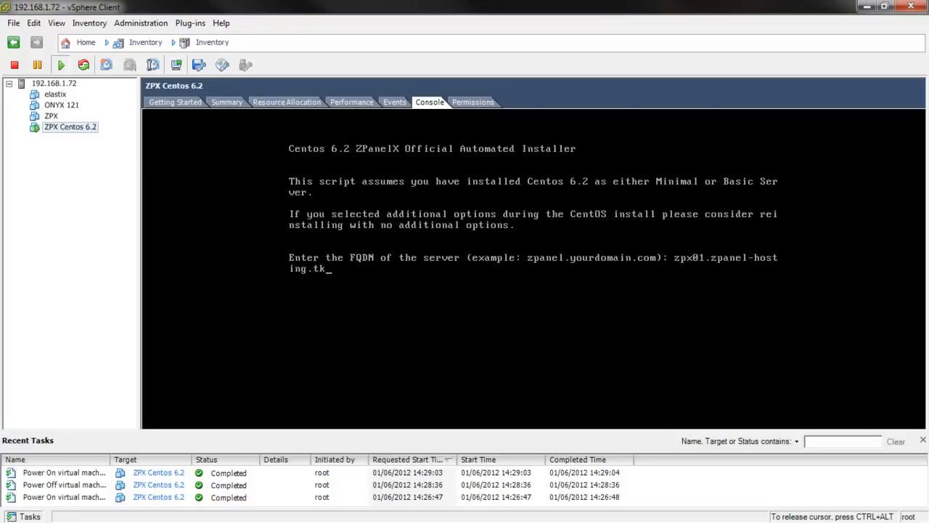
# Submit zpx01.zpanel-hosting.tk as the server's FQDN and enter 192.168.177 as its public IP
pyautogui.press('Return')
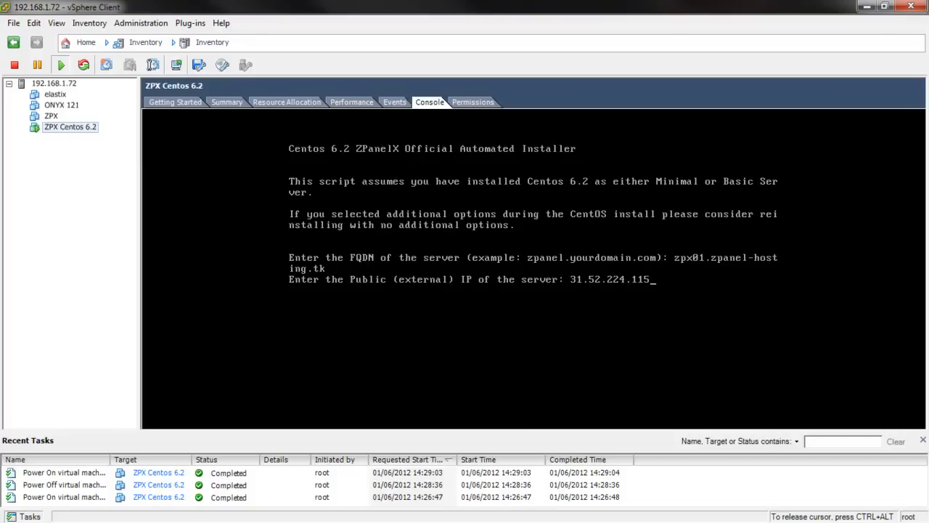
pyautogui.press('BackSpace')
pyautogui.press('BackSpace')
pyautogui.press('BackSpace')
pyautogui.press('BackSpace')
pyautogui.press('BackSpace')
pyautogui.press('BackSpace')
pyautogui.press('BackSpace')
pyautogui.press('BackSpace')
pyautogui.press('BackSpace')
pyautogui.press('BackSpace')
pyautogui.press('BackSpace')
pyautogui.press('BackSpace')
pyautogui.press('BackSpace')
pyautogui.write('192.168.177')
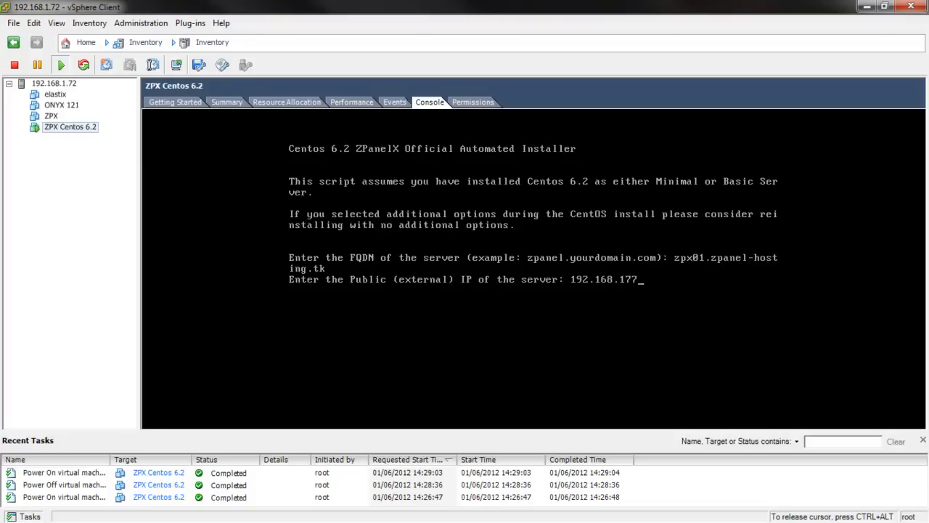
pyautogui.press('Return')
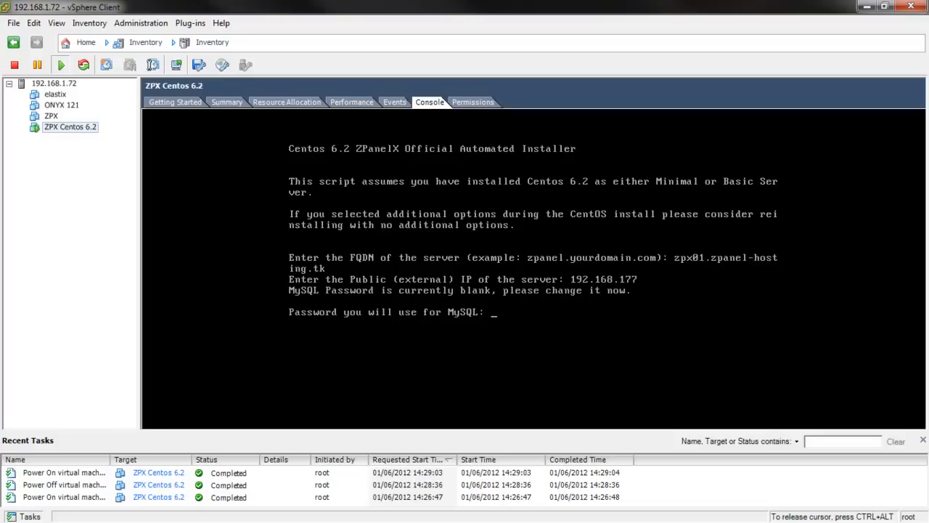
# Enter the new MySQL password and repeat it in the installer
pyautogui.write('**********')
pyautogui.press('Return')
pyautogui.write('********')
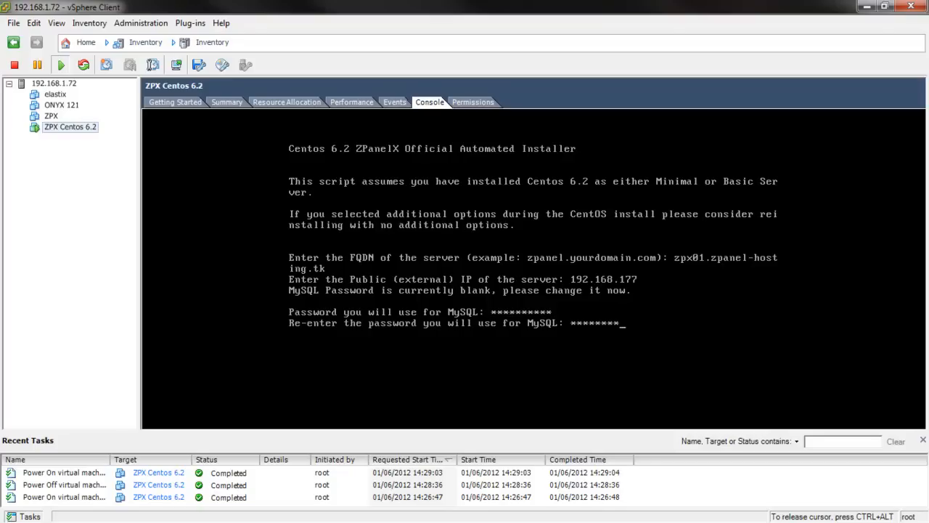
pyautogui.press('Return')
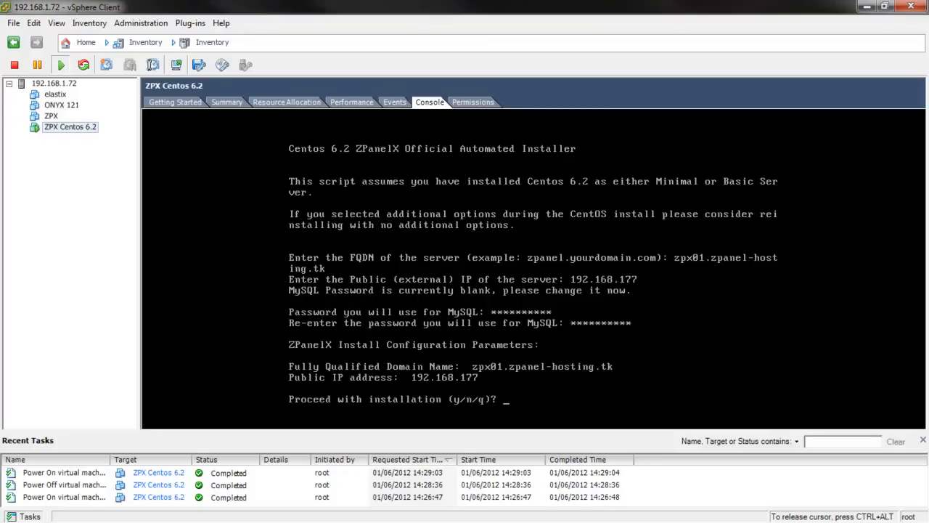
# Answer y to proceed with the ZPanelX installation and give the console focus while the packages install
pyautogui.write('y')
pyautogui.press('Return')
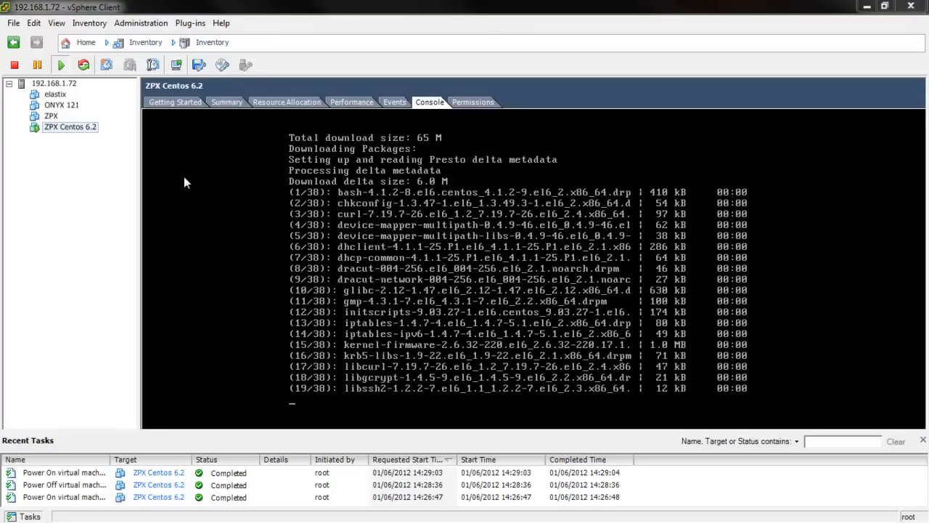
pyautogui.click(774, 415)
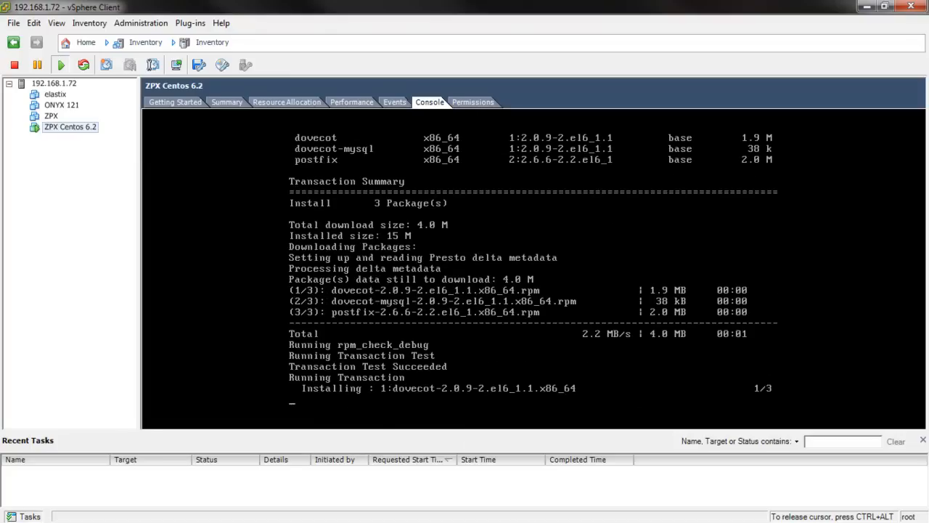
# Show the console full screen, accept the recommended removal of remote access for the root MySQL user, and return to the windowed view
pyautogui.hotkey('ctrl', 'alt', 'Return')
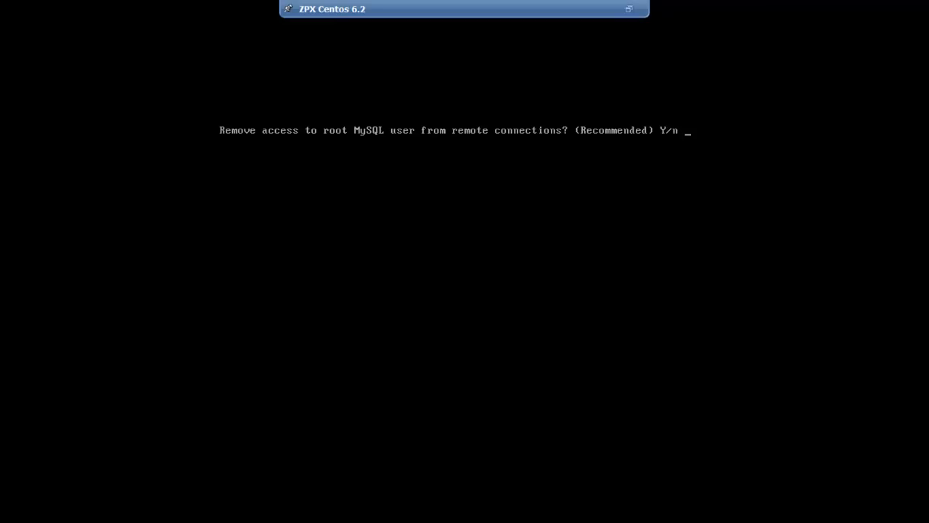
pyautogui.press('Return')
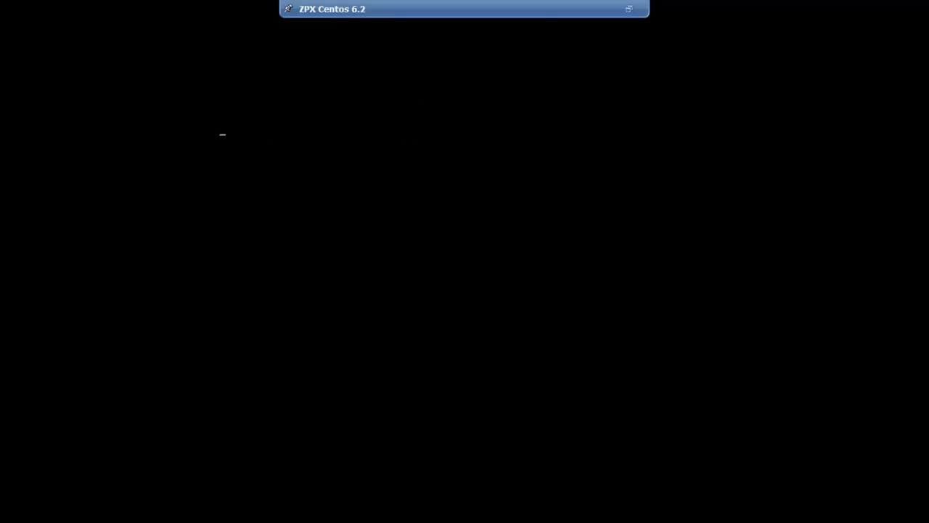
pyautogui.hotkey('ctrl', 'alt', 'Return')
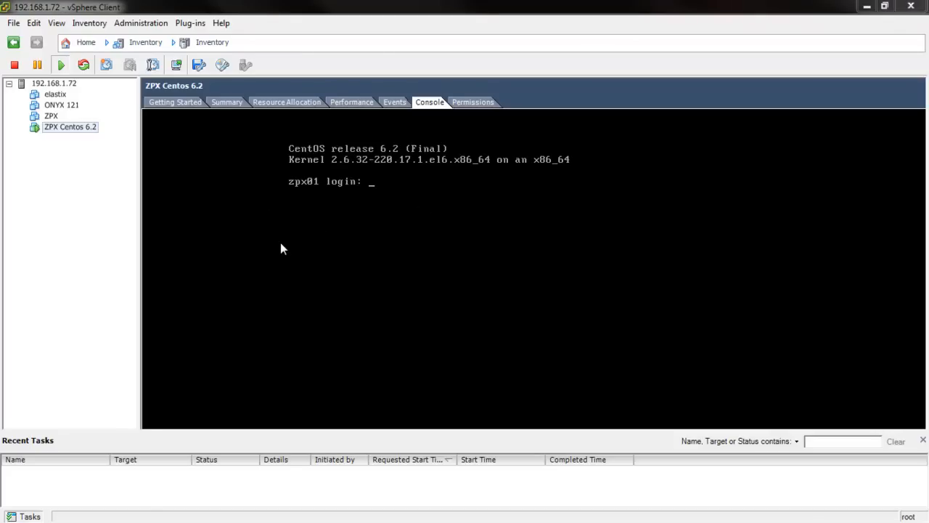
# Switch to Chrome and open the ZPanel login page at 192.168.1.77 in the empty tab
pyautogui.moveTo(0, 2); pyautogui.dragTo(422, 43)
pyautogui.click(662, 35)
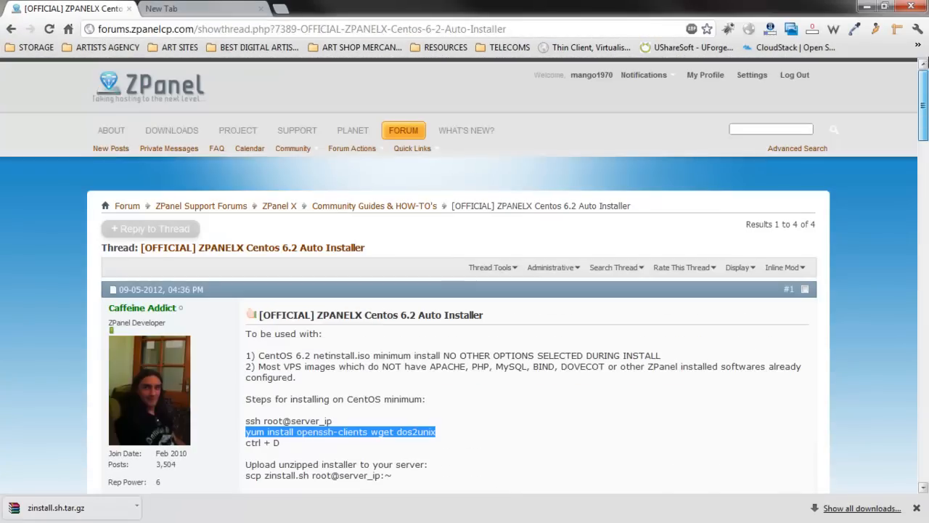
pyautogui.moveTo(924, 164); pyautogui.dragTo(924, 95)
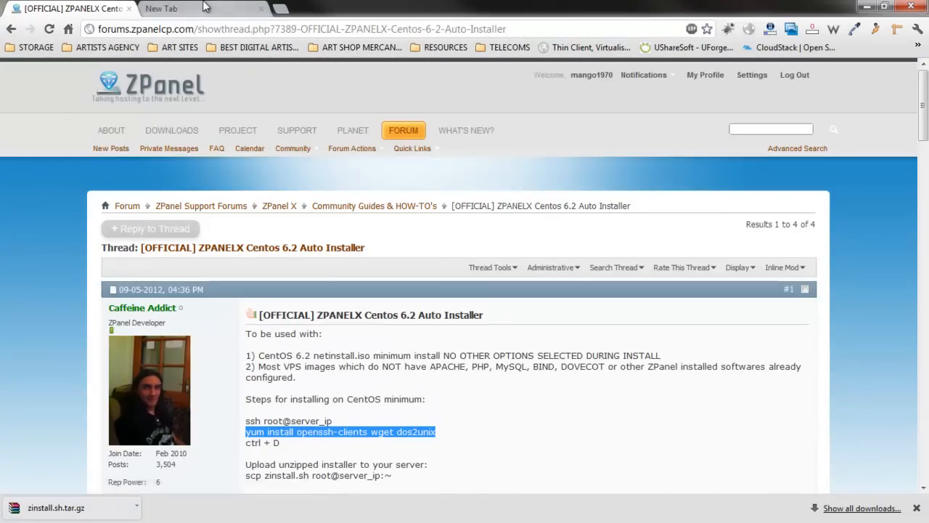
pyautogui.click(160, 8)
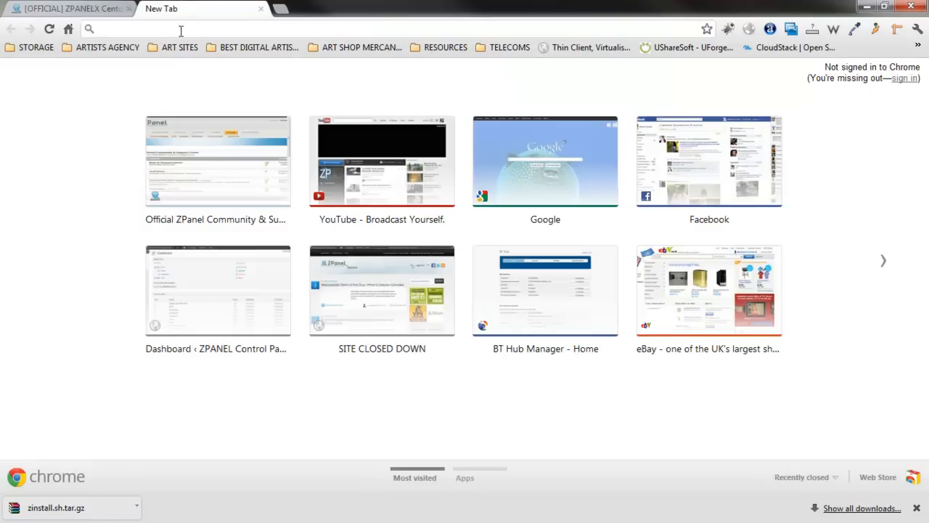
pyautogui.click(181, 29)
pyautogui.write('192.168.1.77')
pyautogui.press('Return')
# Try to log in to the control panel as zadmin with the account password, and dismiss the offer to save it
pyautogui.write('zadmin')
pyautogui.press('Tab')
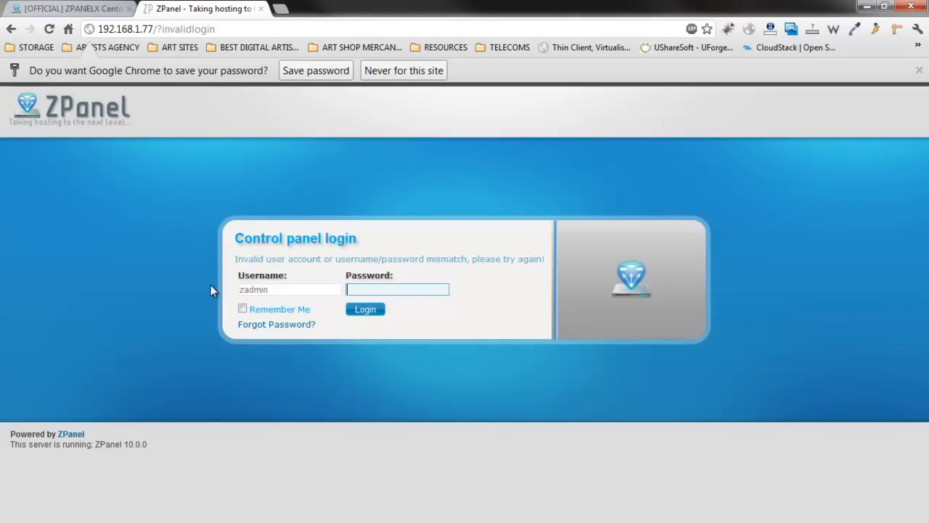
pyautogui.write('•••••')
pyautogui.press('Return')
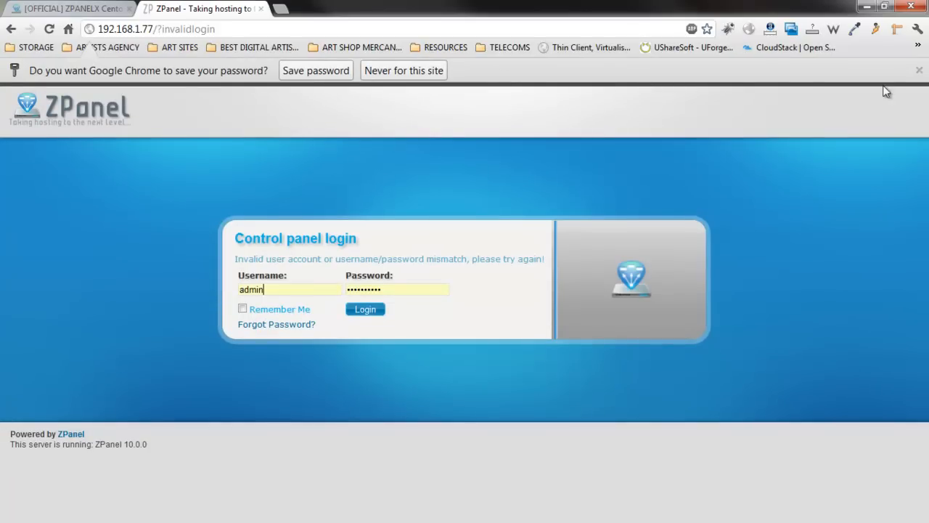
pyautogui.click(919, 70)
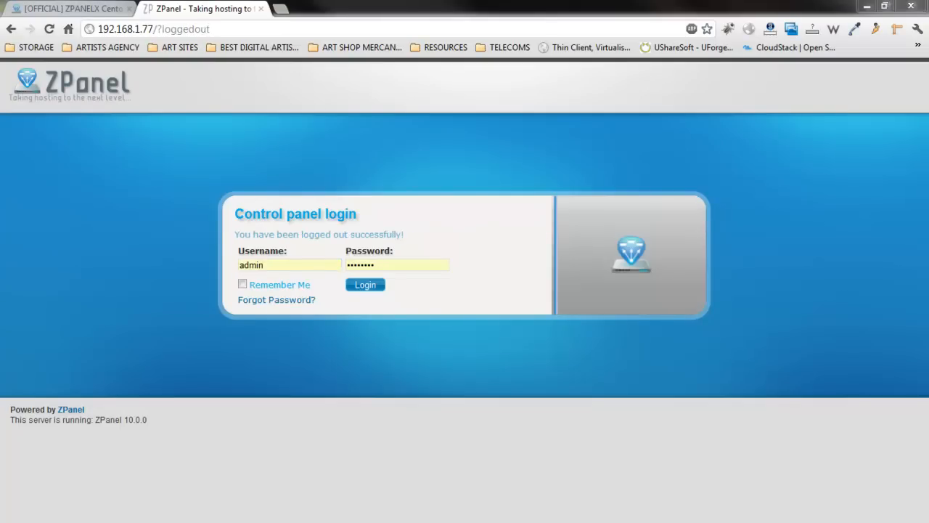
# Log in to ZPanel as zadmin with the account password and let the browser save the password
pyautogui.doubleClick(278, 266)
pyautogui.write('zadmi')
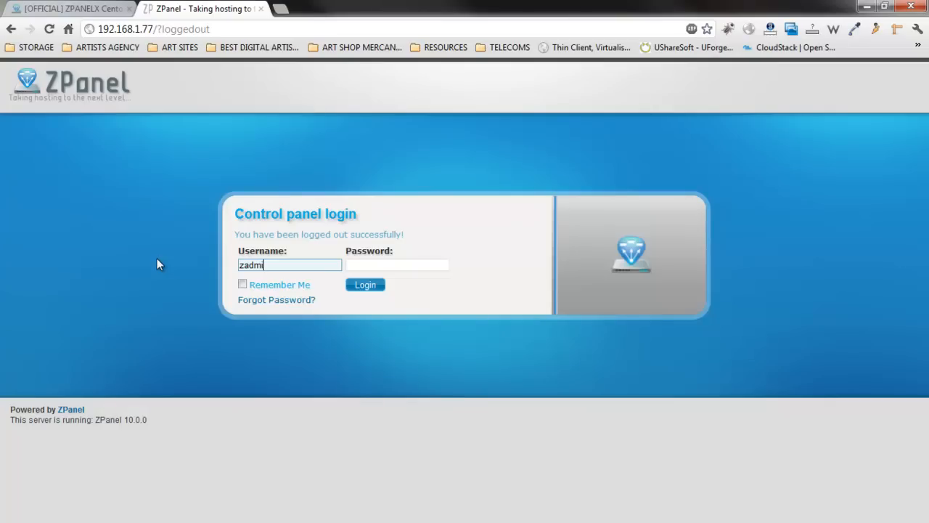
pyautogui.write('n')
pyautogui.press('Tab')
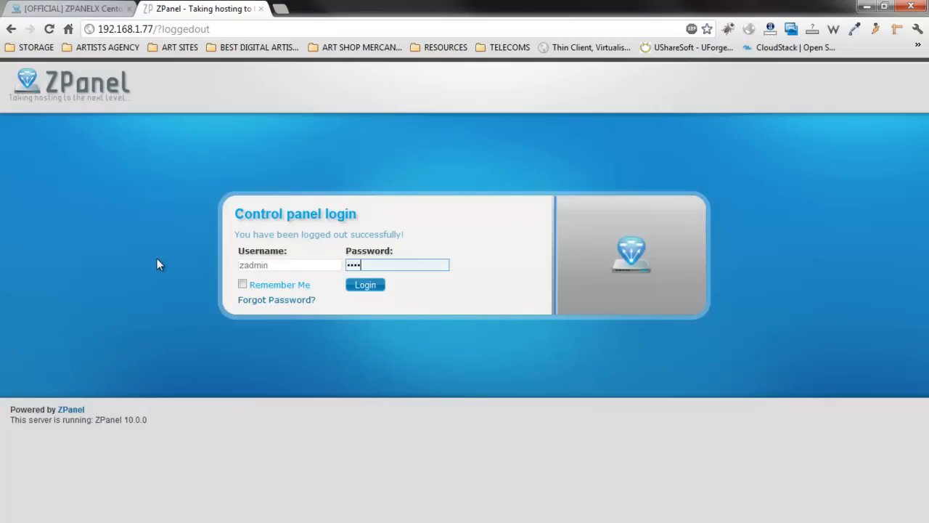
pyautogui.press('Return')
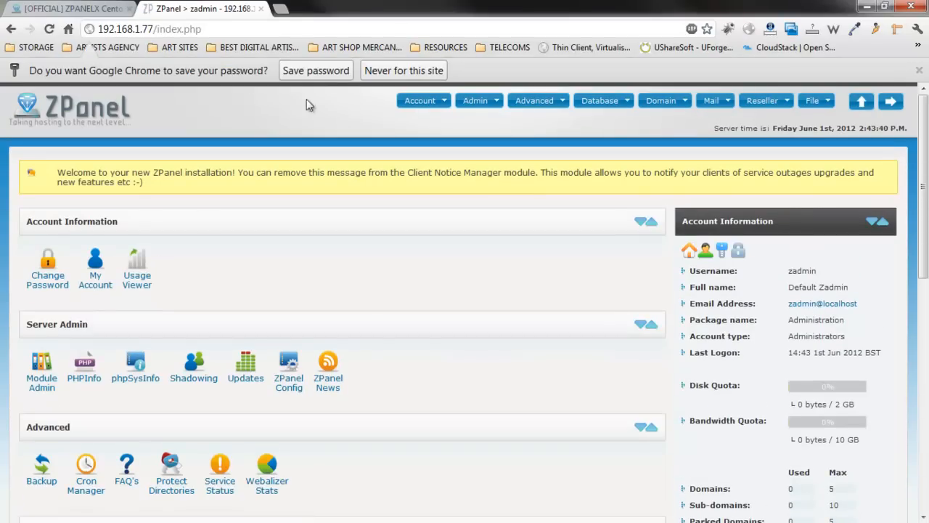
pyautogui.click(316, 71)
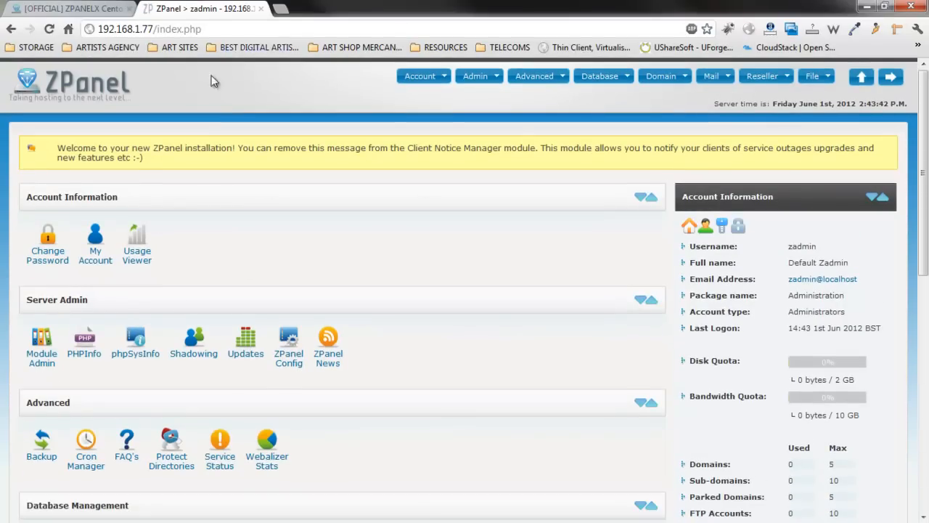
# Review the ZPanel dashboard's Server Information section and highlight the server IP
pyautogui.moveTo(925, 167); pyautogui.dragTo(925, 311)
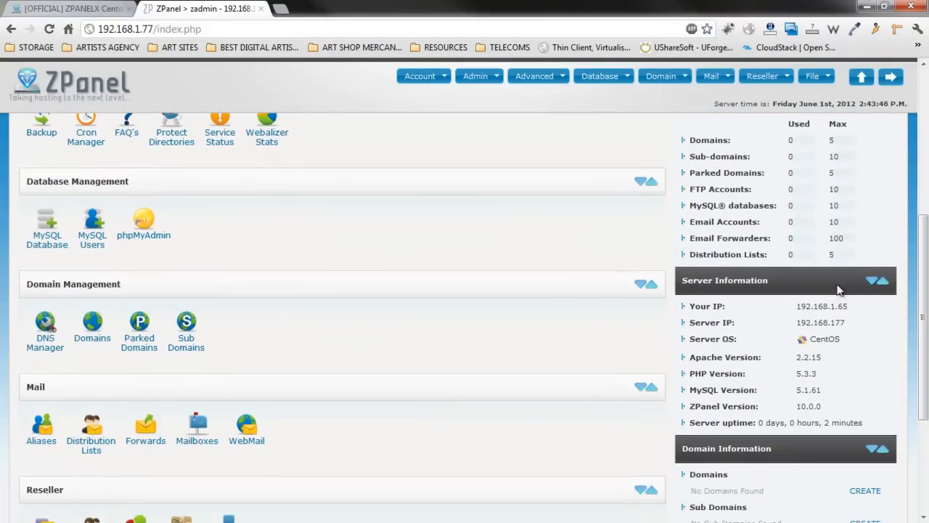
pyautogui.moveTo(797, 322); pyautogui.dragTo(853, 328)
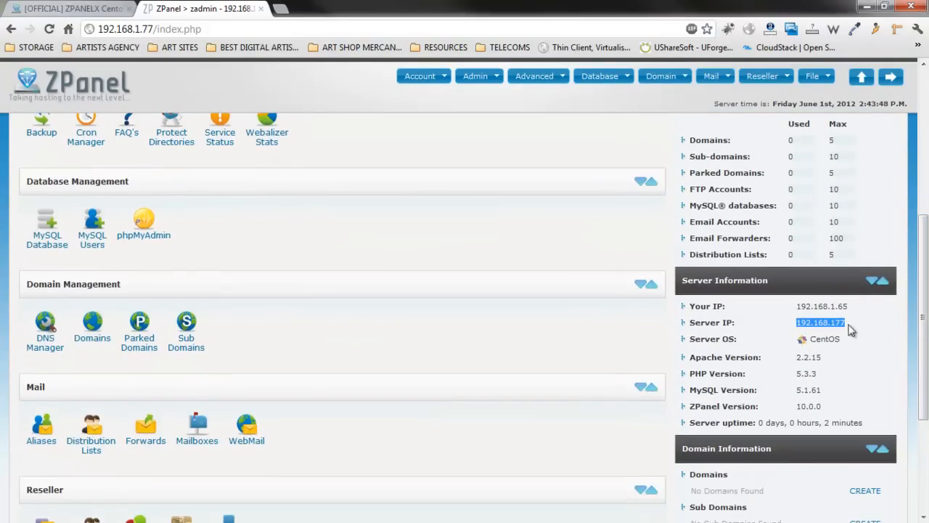
pyautogui.moveTo(925, 318); pyautogui.dragTo(927, 177)
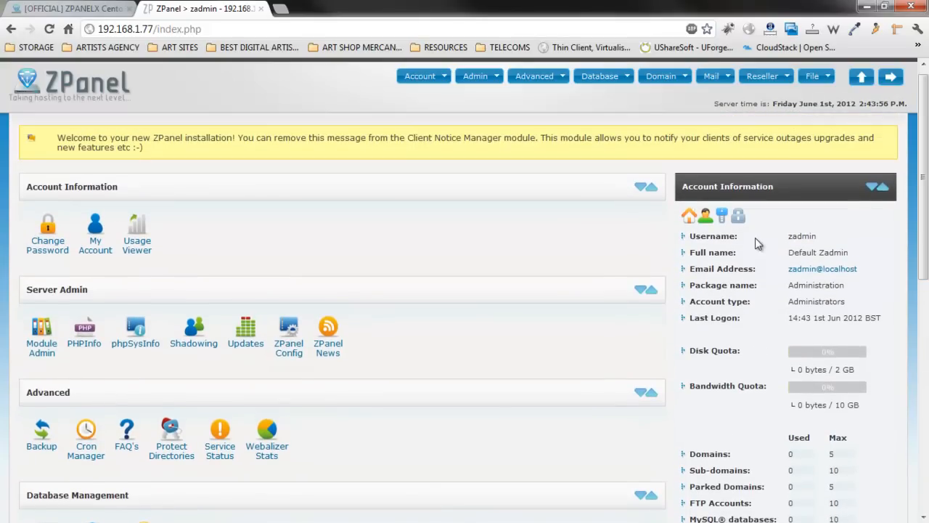
# Go back to the ZPanel forum thread, open the main forum index and look through its sections
pyautogui.click(91, 8)
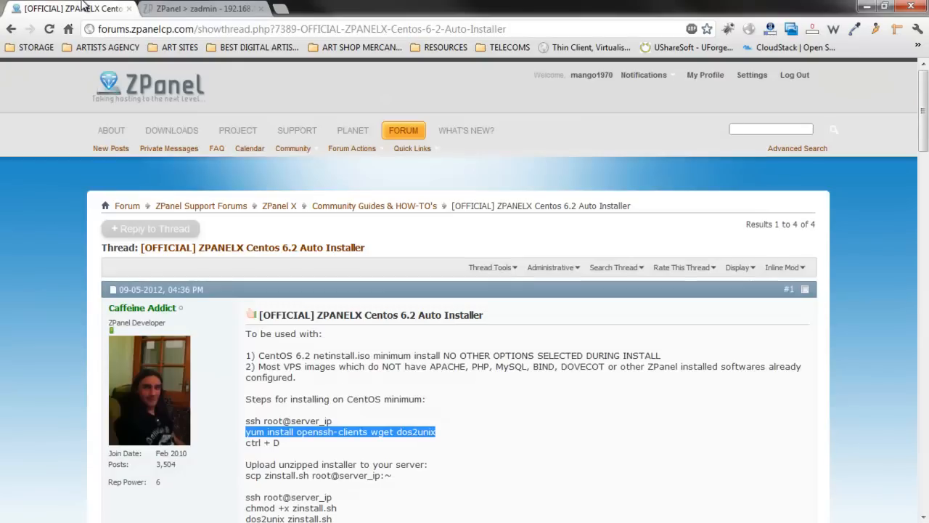
pyautogui.click(132, 211)
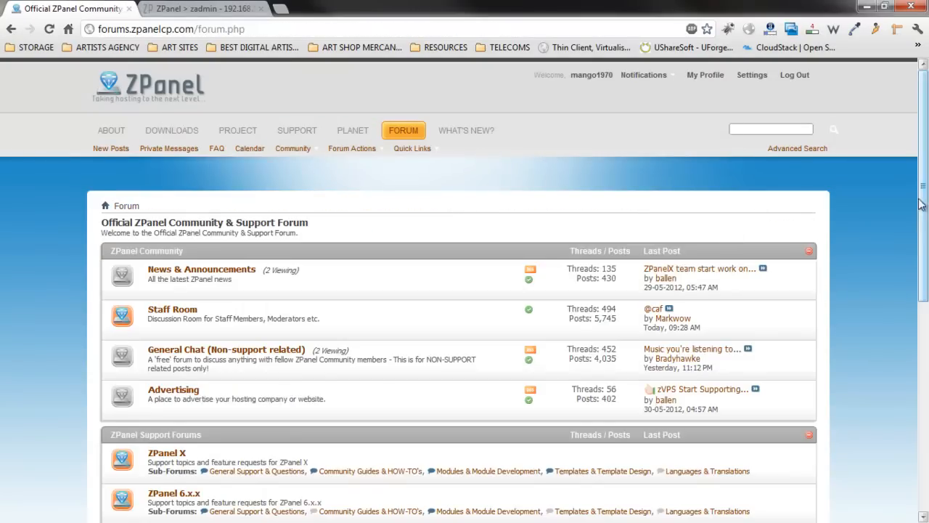
pyautogui.scroll(-1, 926, 192)
pyautogui.scroll(-3, 926, 193)
pyautogui.scroll(4, 926, 192)
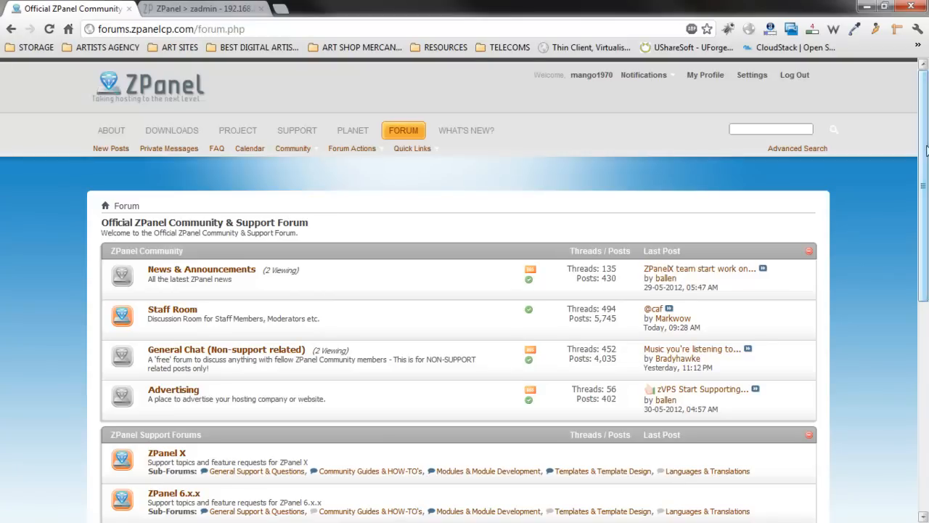